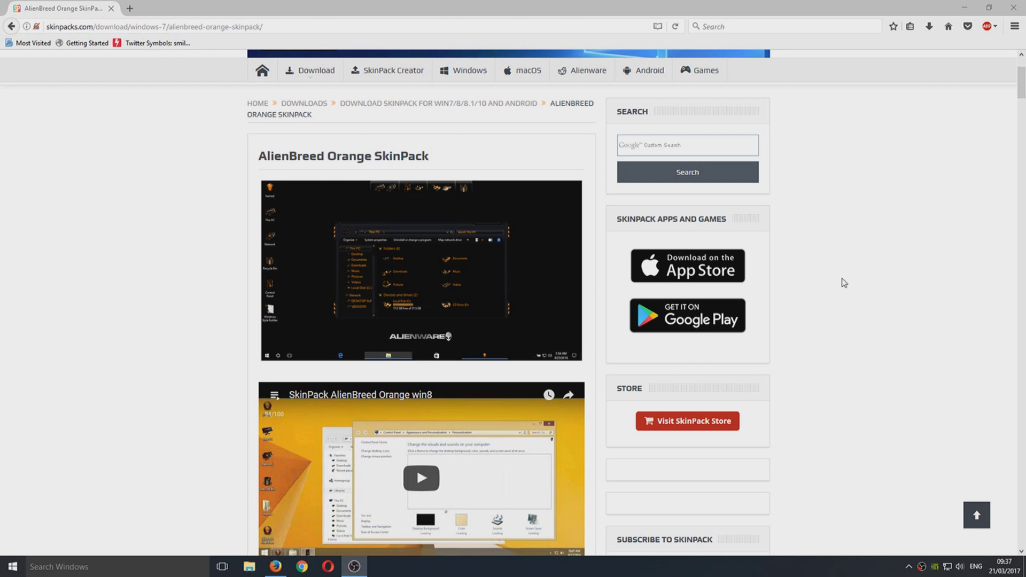
Step: Open the full-size 8.jpg AlienBreed Orange screenshot in a new tab, view it, then return to the skin pack page
scroll(875, 342, down, 10)
scroll(875, 361, down, 1)
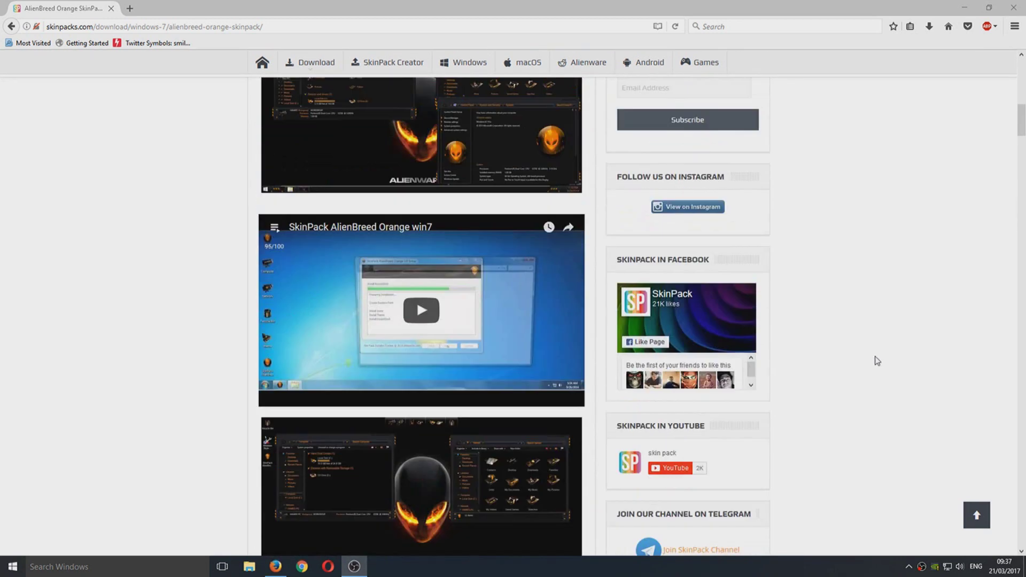
scroll(875, 361, up, 2)
middle_click(443, 171)
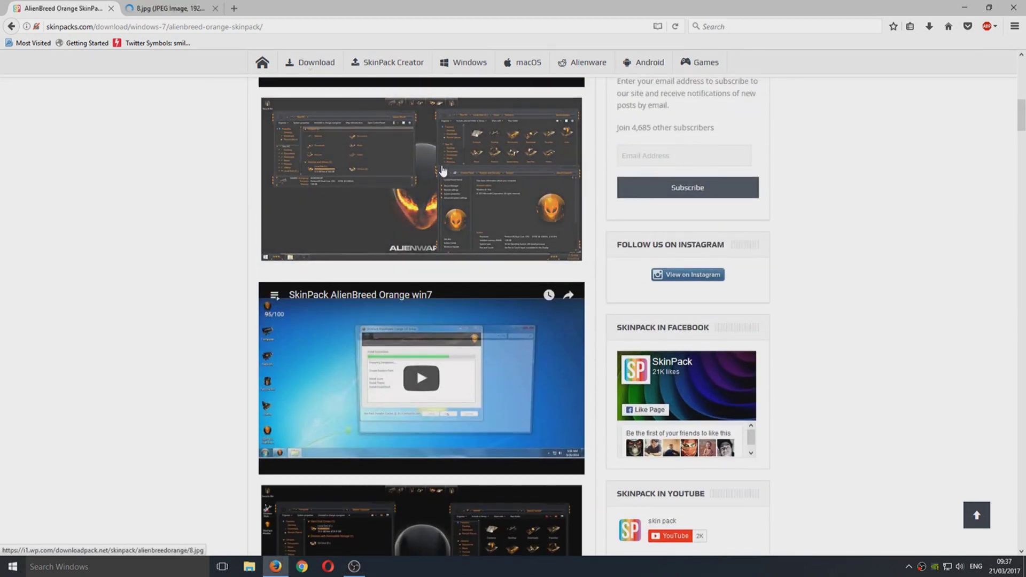
click(184, 6)
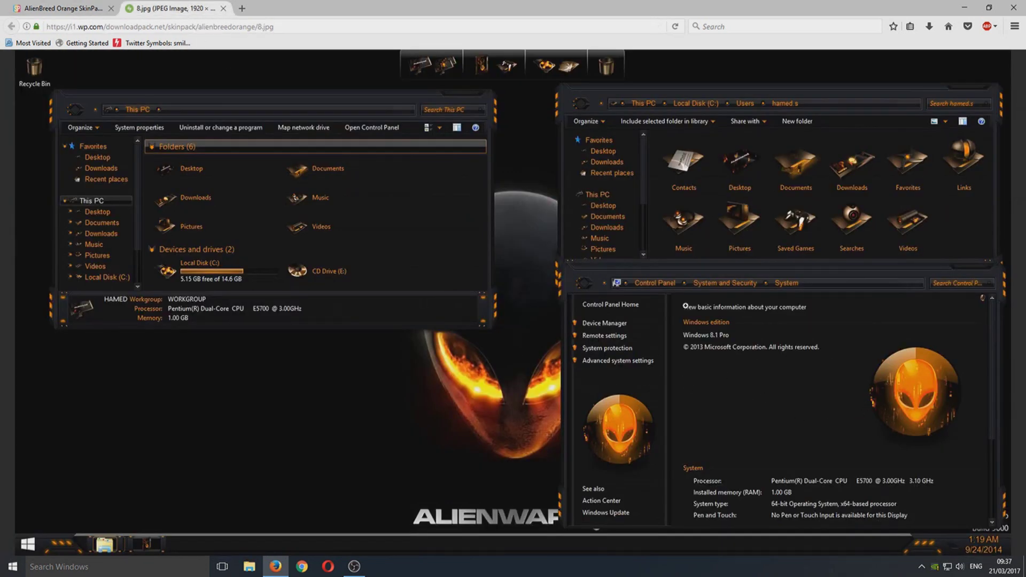
click(50, 5)
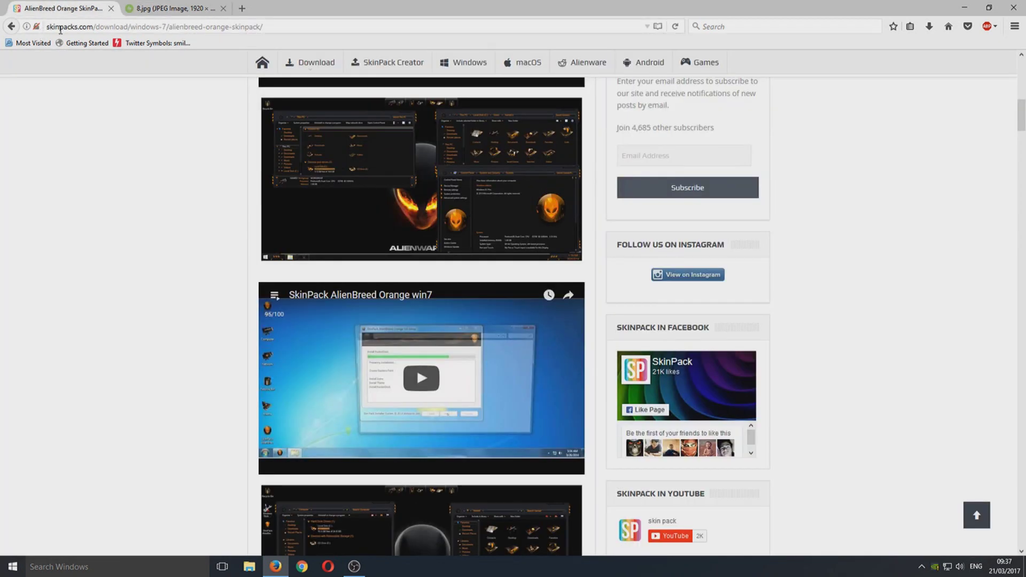
scroll(3, 199, down, 5)
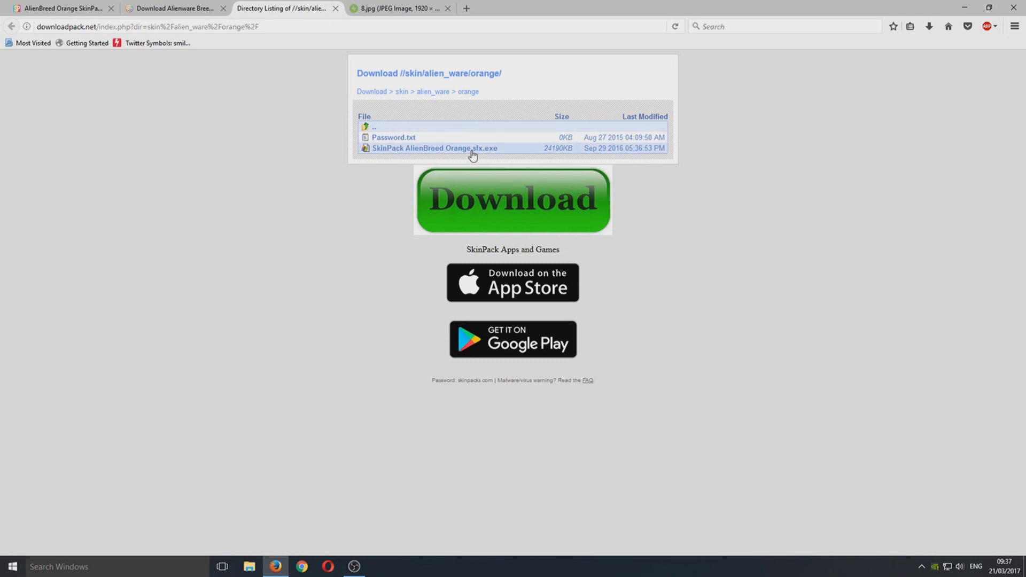
Step: Download SkinPack AlienBreed Orange.sfx.exe and save it as SkinPacks.exe
click(453, 155)
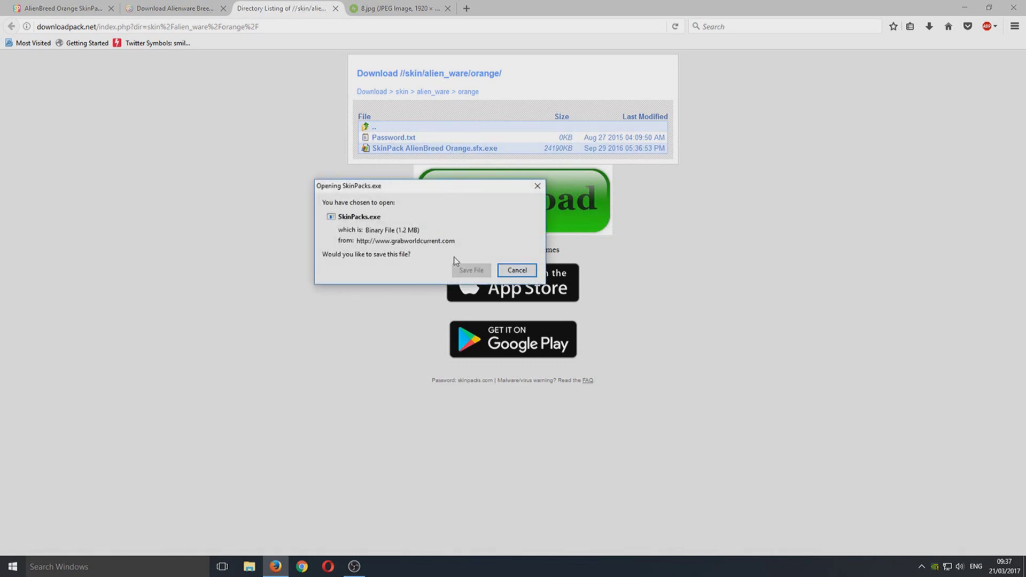
click(471, 270)
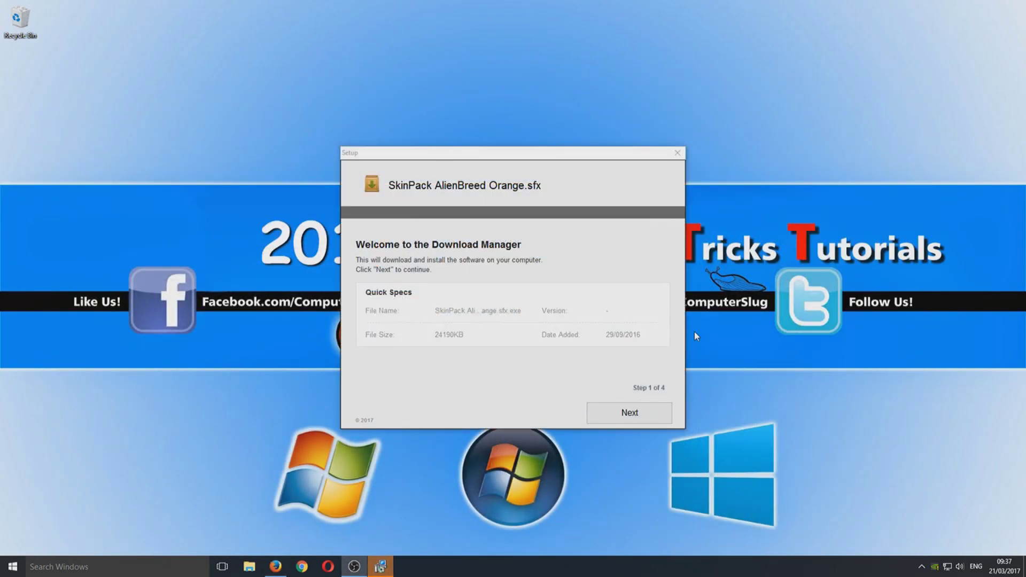
Step: Complete the download manager, declining the Ad-Aware and CaesarsSlots offers, and start installing
click(603, 408)
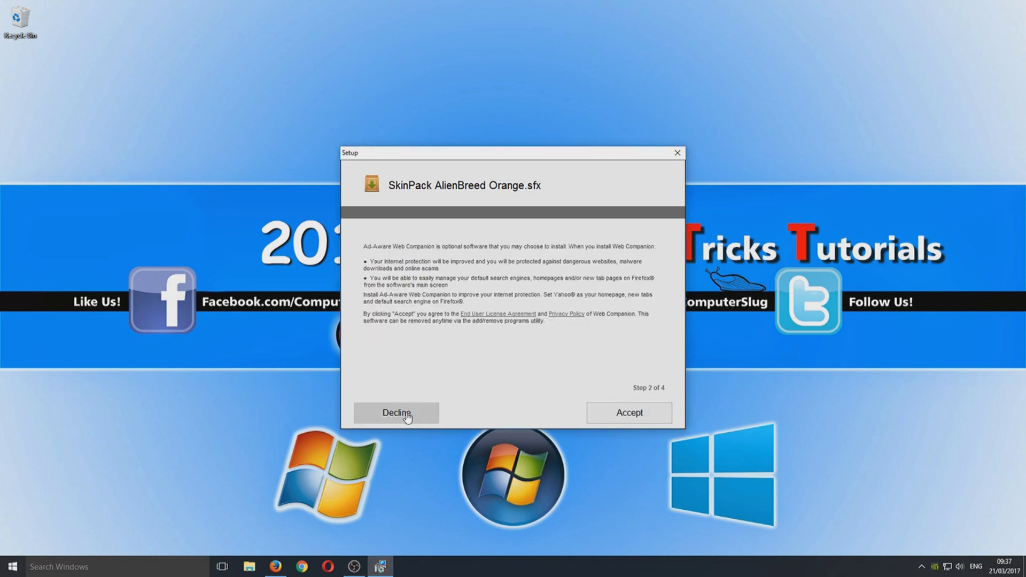
click(408, 416)
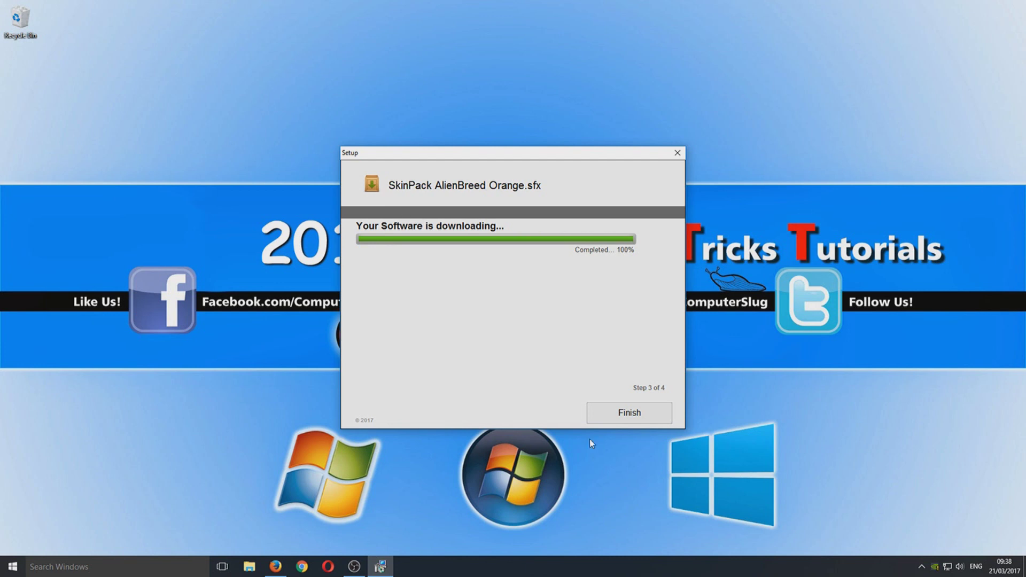
click(614, 413)
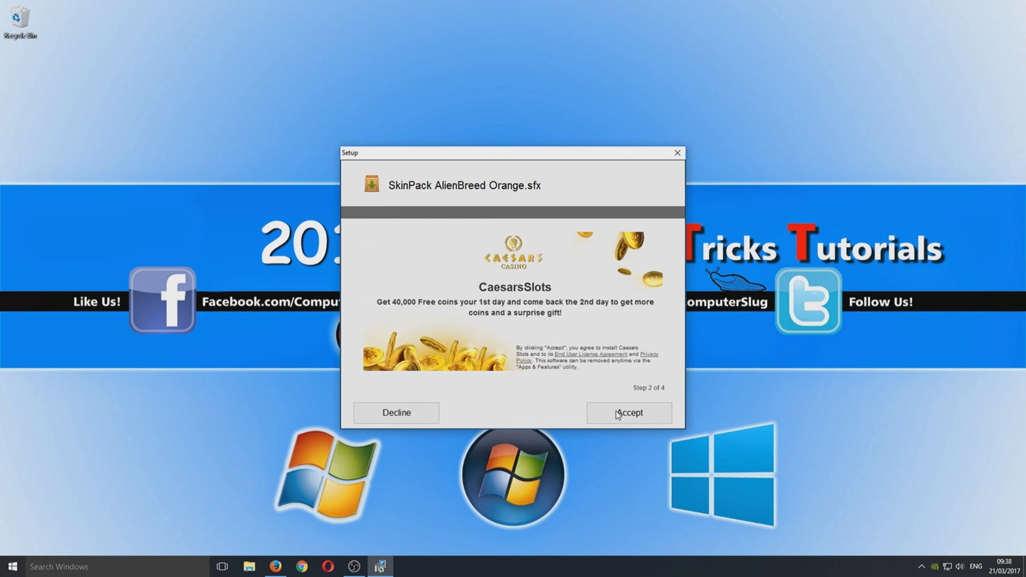
click(419, 420)
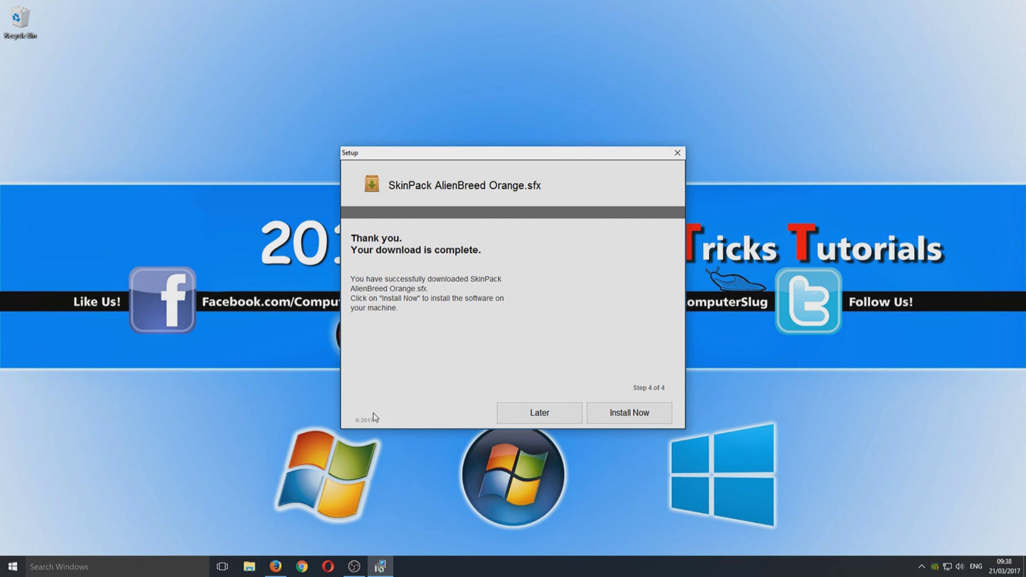
click(652, 419)
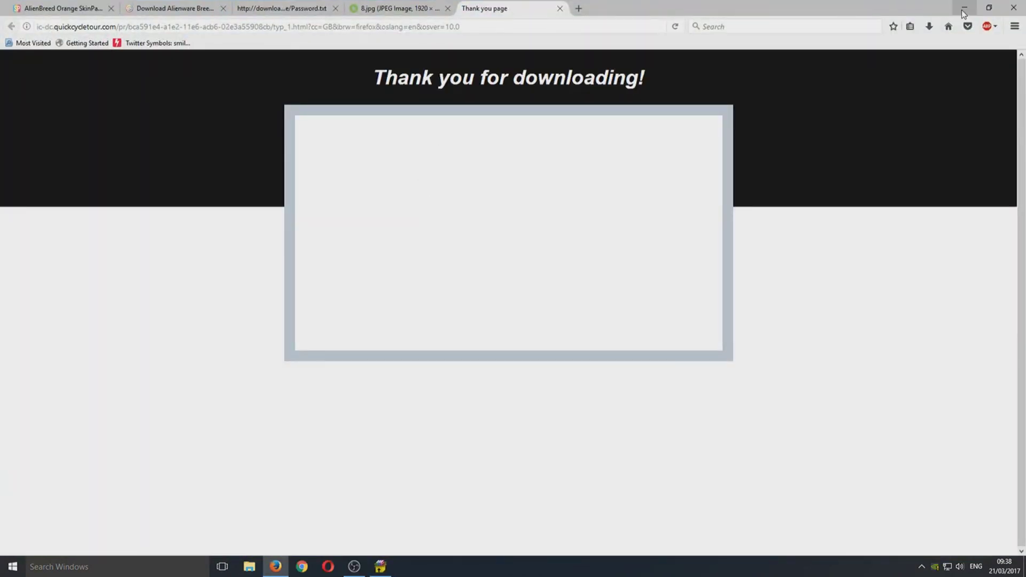
Step: Unlock the SkinPack archive with the pasted password
click(964, 8)
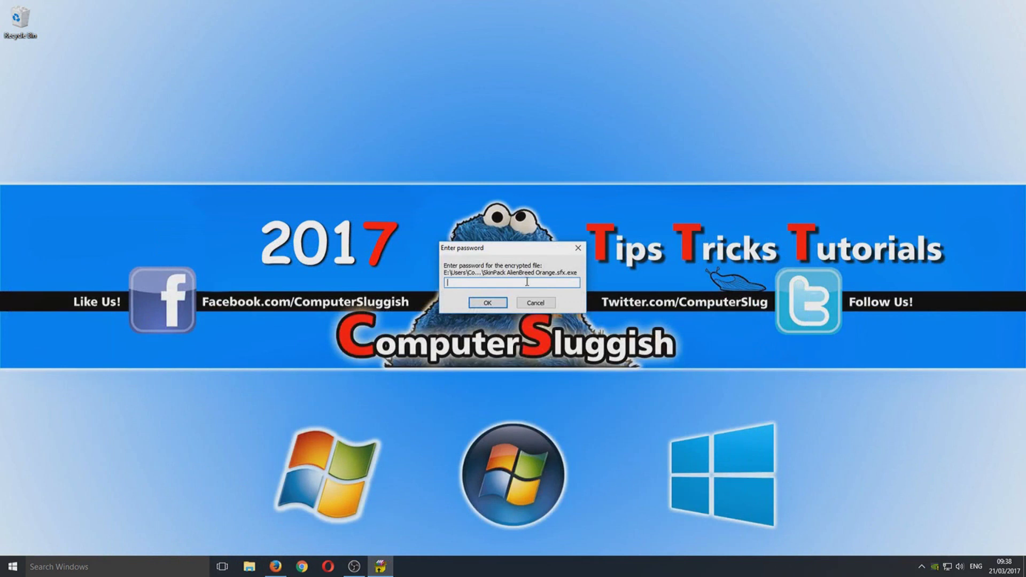
key(ctrl+v)
click(497, 303)
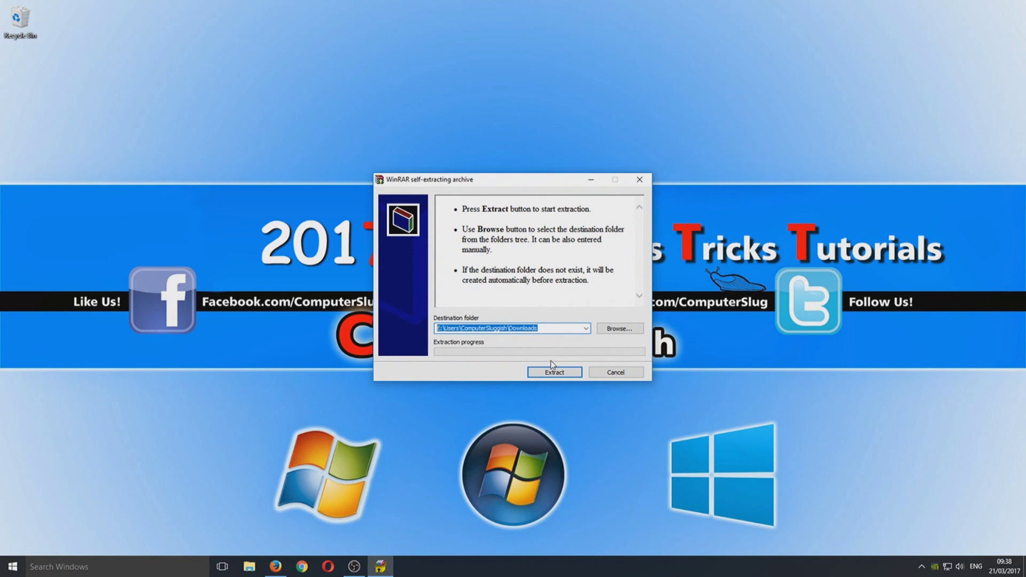
Step: Extract the archive into a newly created folder on the desktop
click(620, 330)
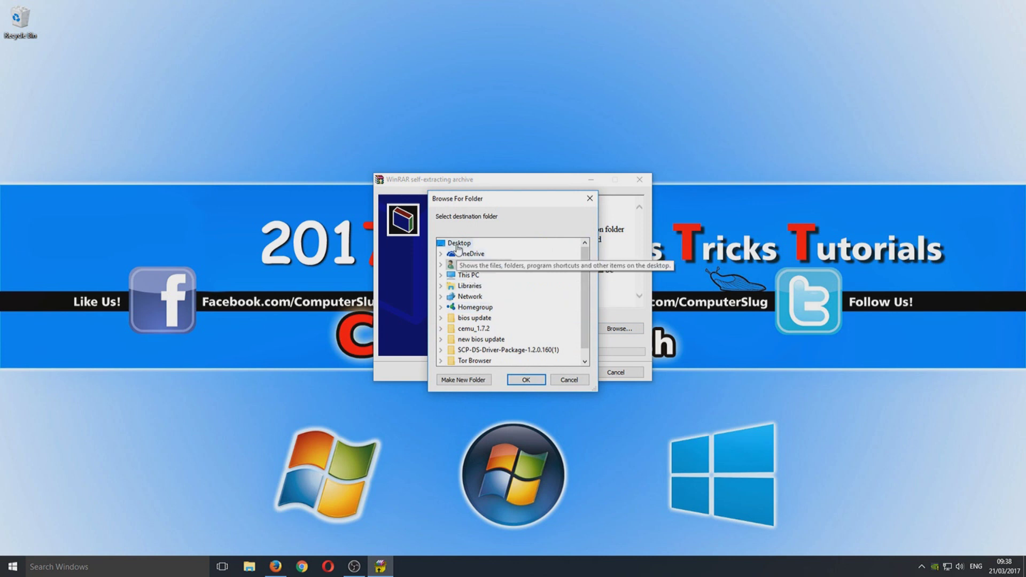
click(473, 380)
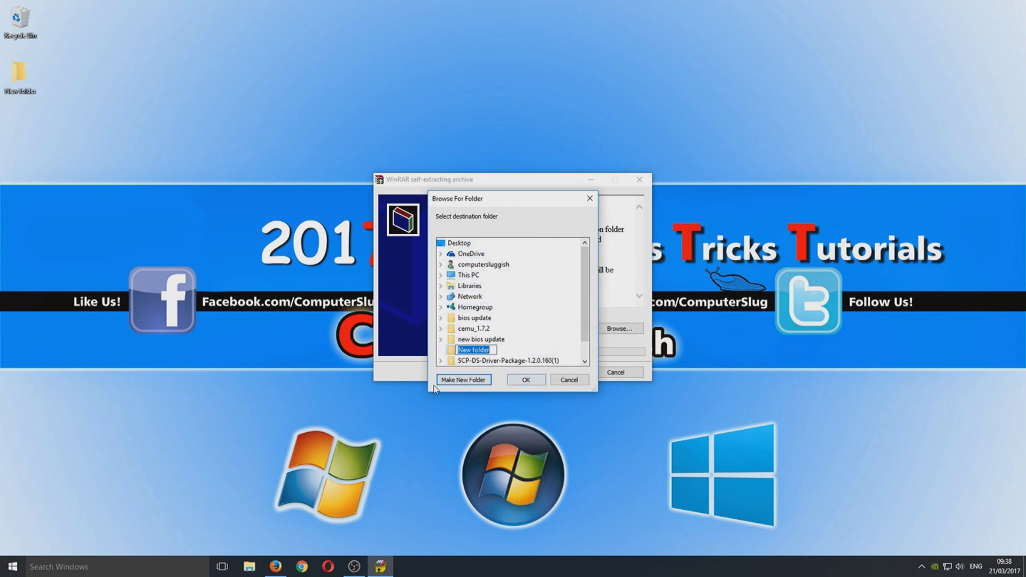
click(539, 381)
click(550, 372)
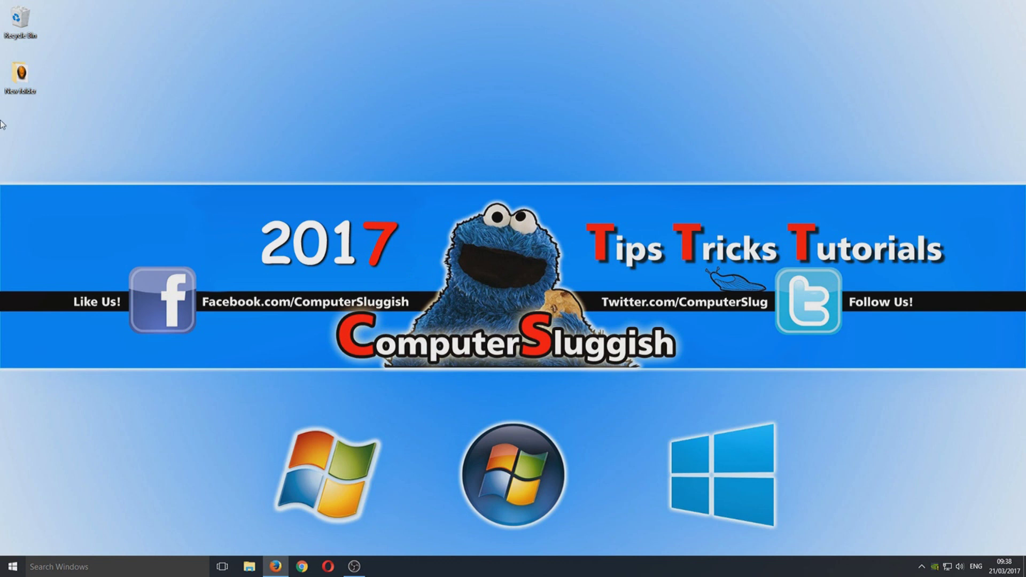
Step: Run SkinPack AlienBreed Orange.exe from the desktop New folder as administrator
double_click(20, 75)
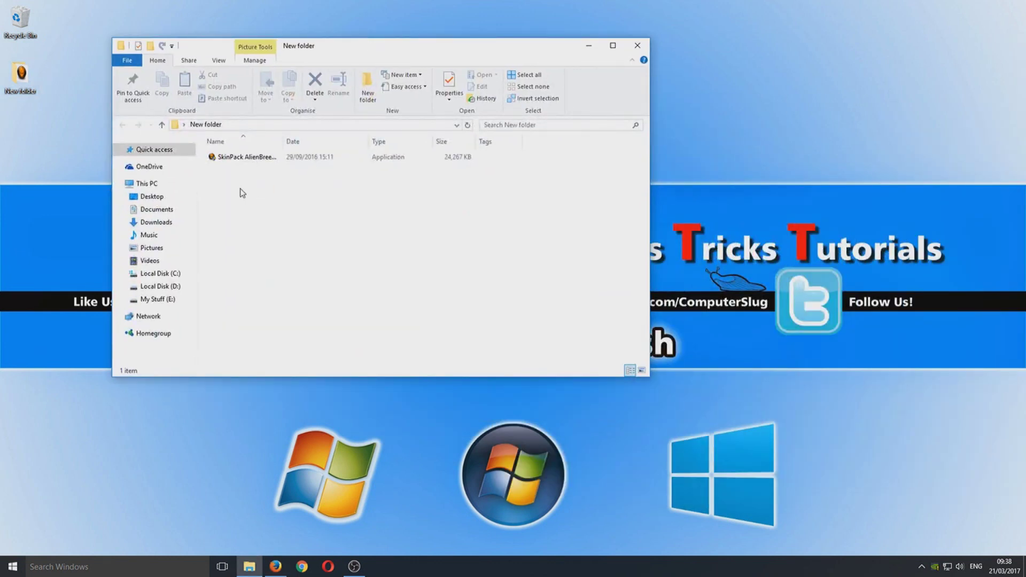
drag(328, 237, 202, 111)
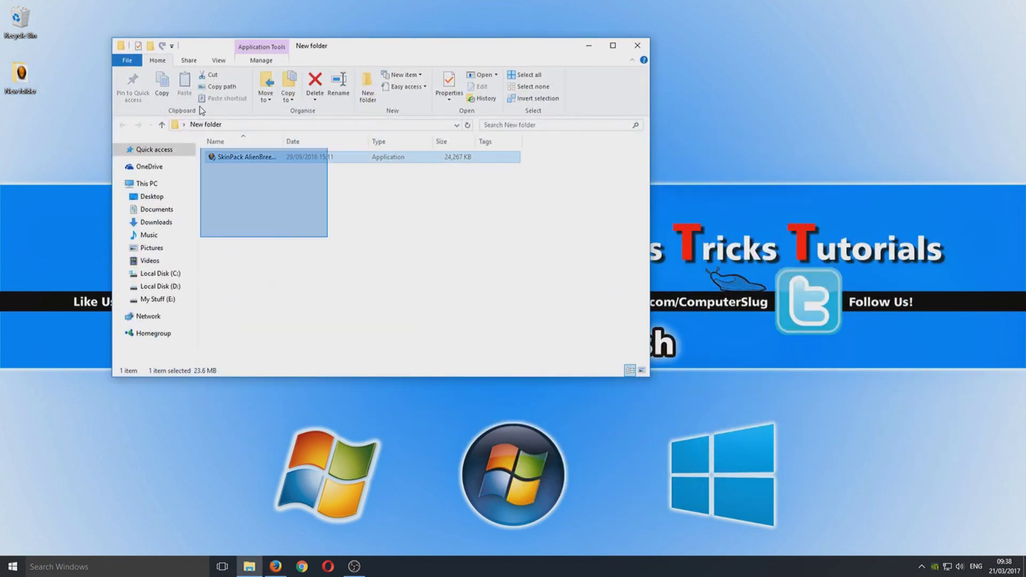
drag(323, 236, 346, 116)
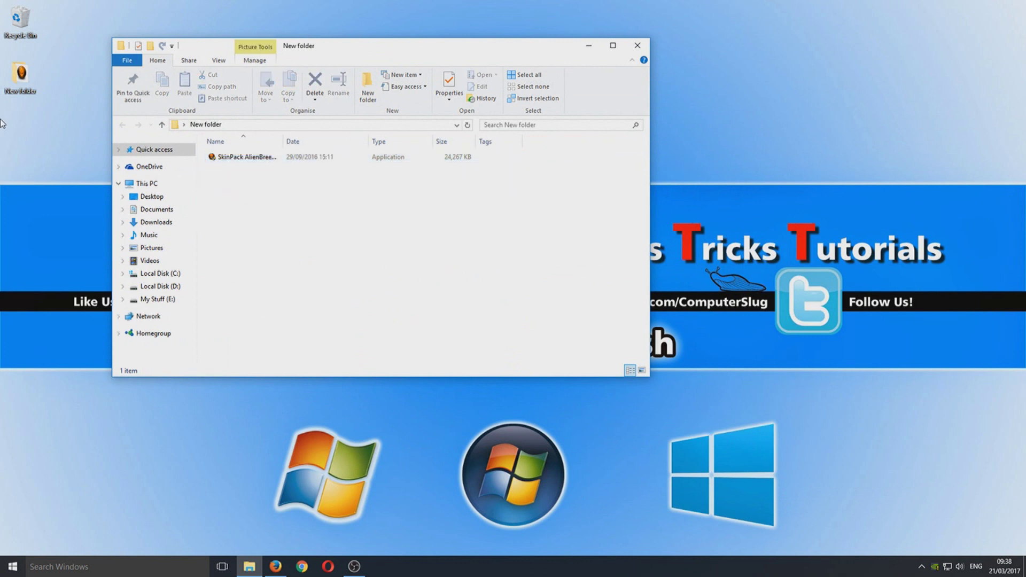
right_click(257, 161)
click(317, 183)
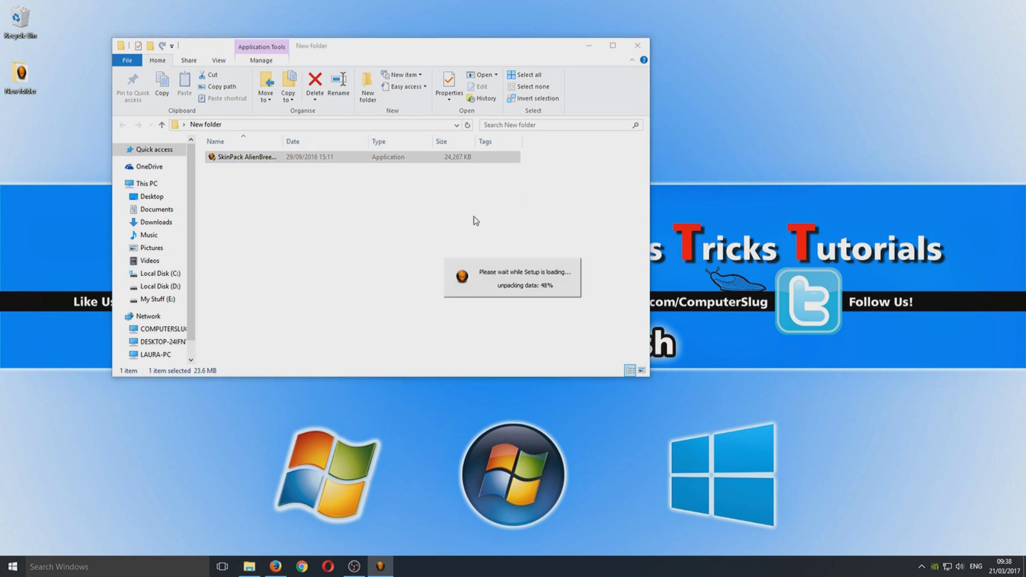
click(589, 46)
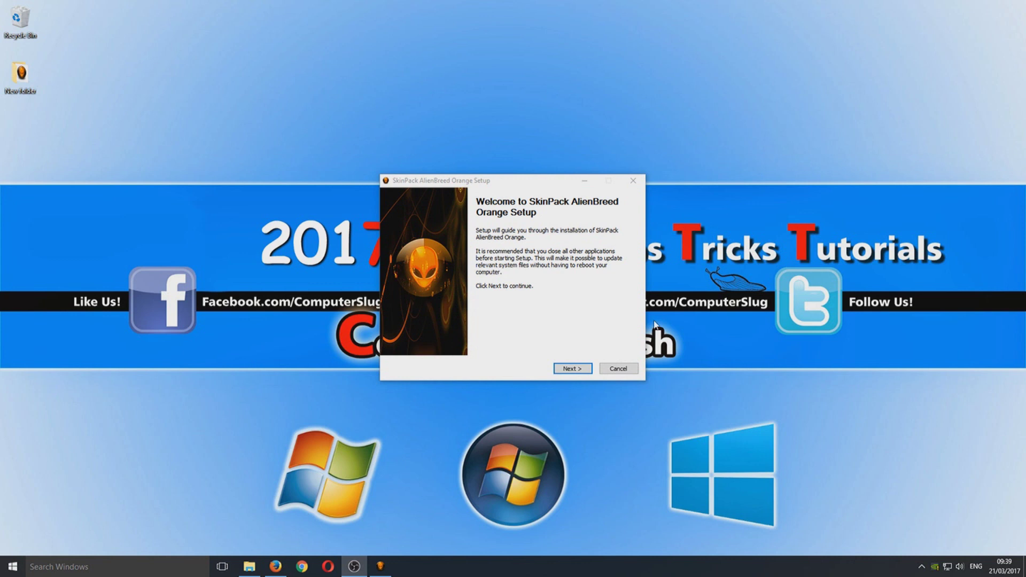
Step: Accept the licence, keep all five components, leave Caesars Slots unchecked and install
click(572, 368)
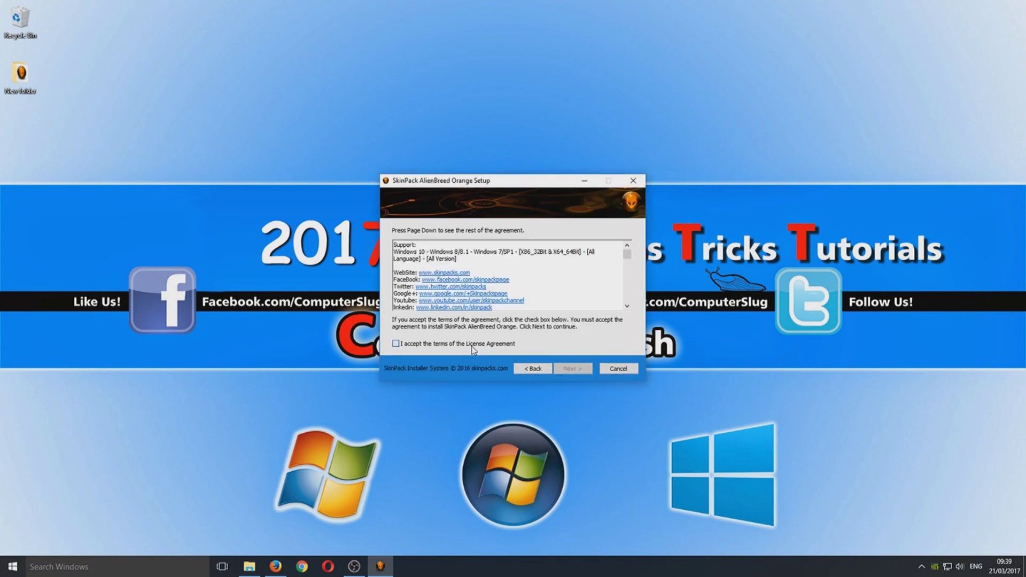
click(472, 348)
click(572, 369)
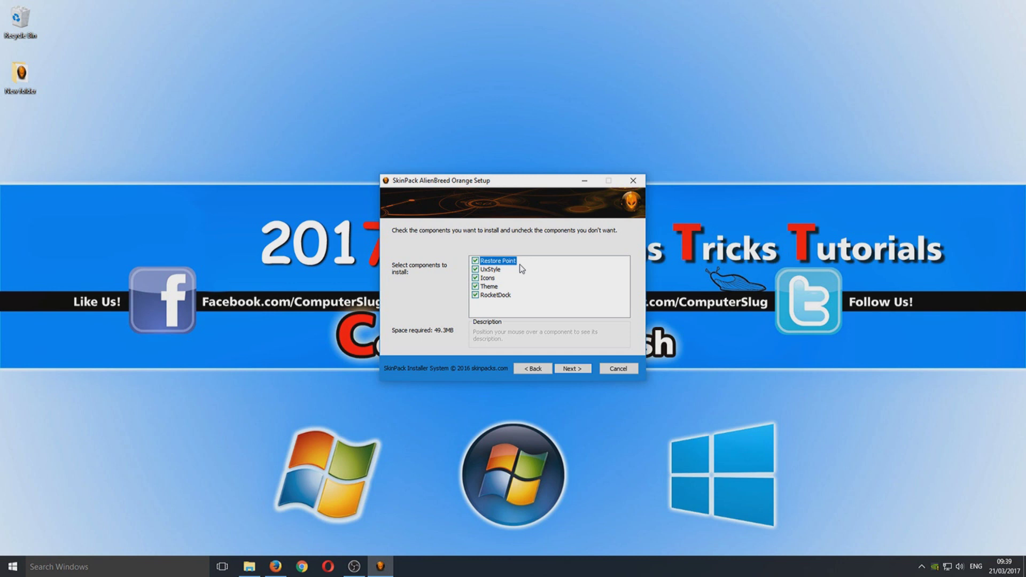
click(580, 371)
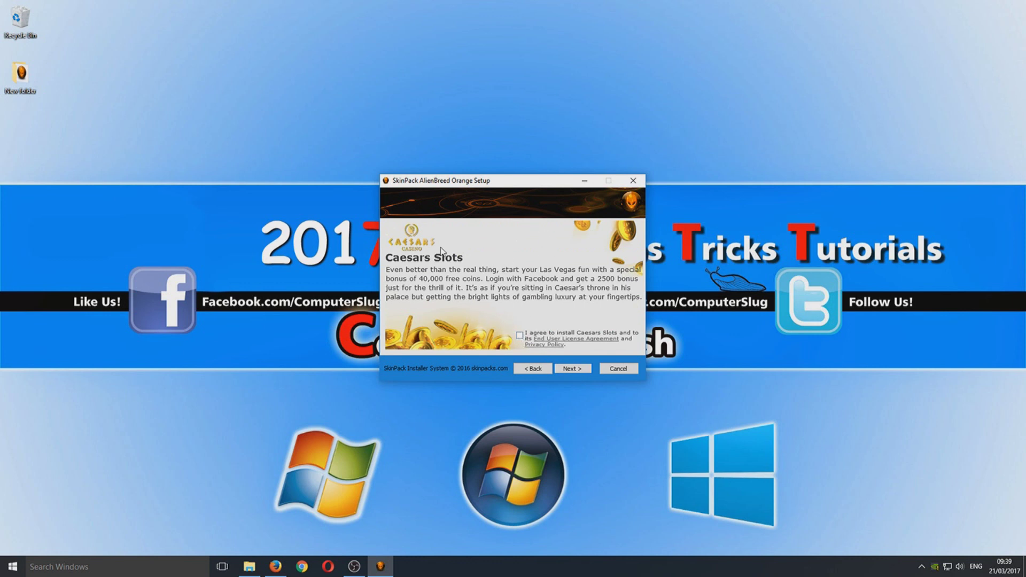
click(575, 368)
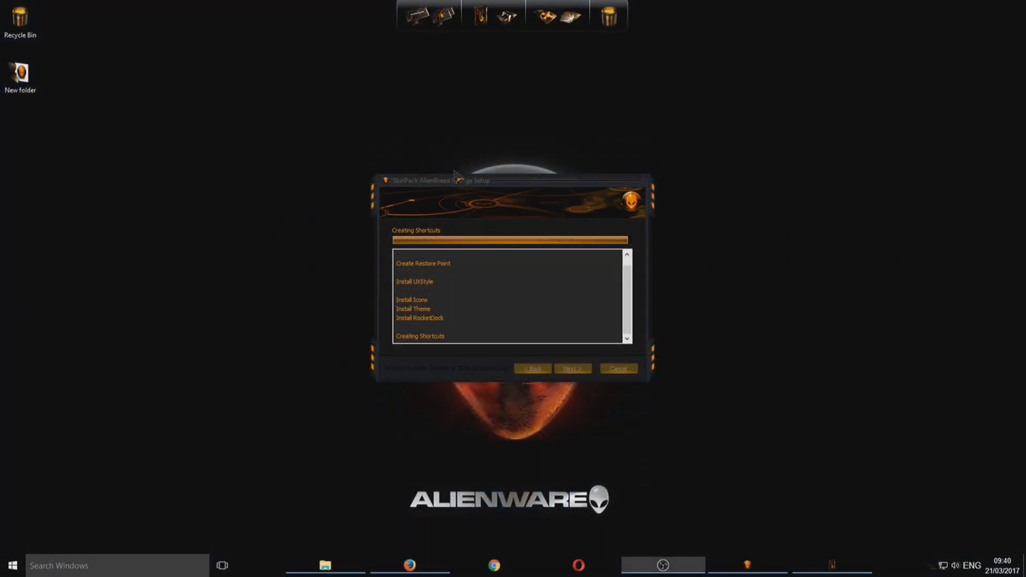
Step: Finish and close the completed SkinPack AlienBreed Orange setup
click(461, 188)
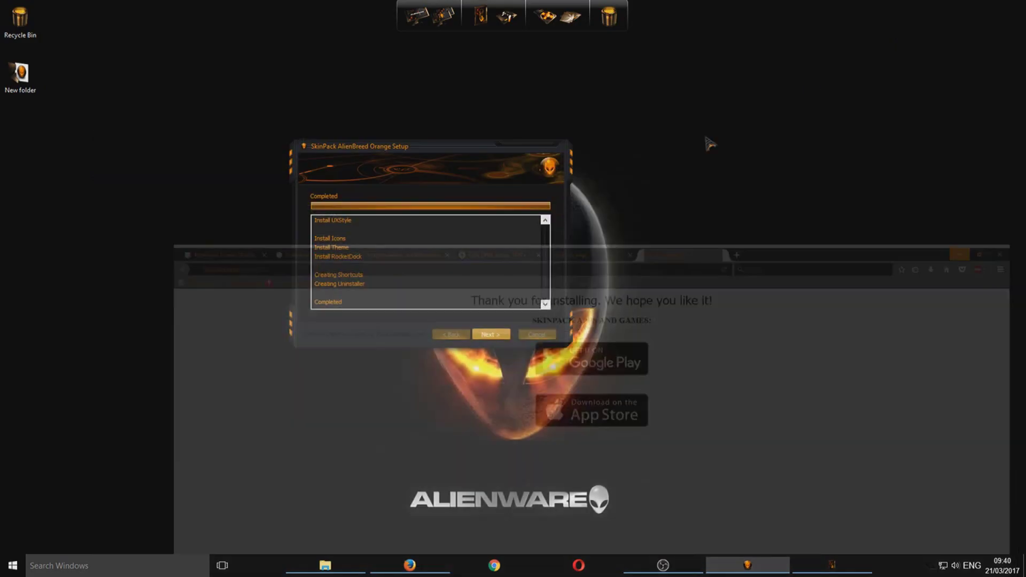
click(965, 8)
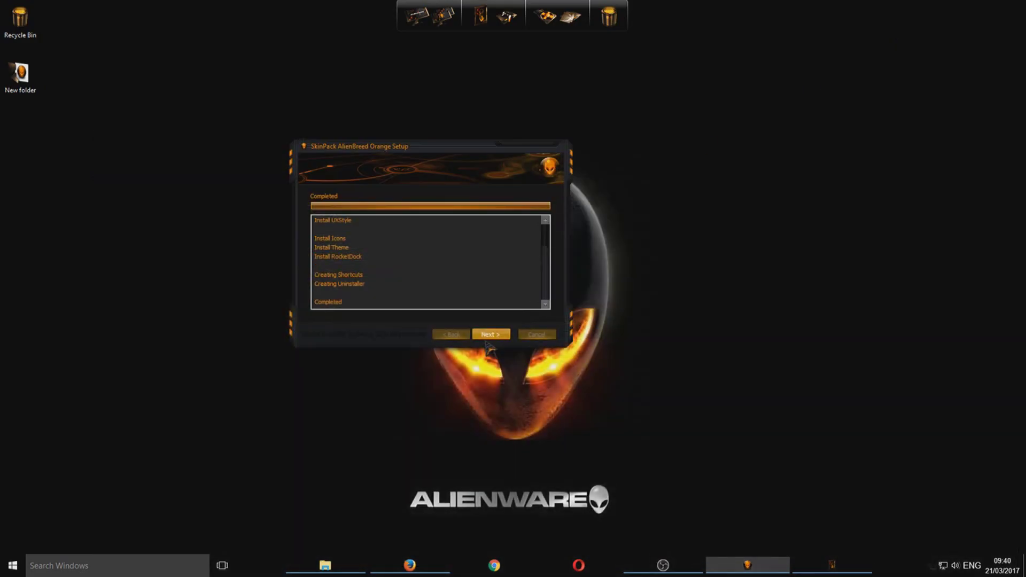
click(487, 335)
click(486, 335)
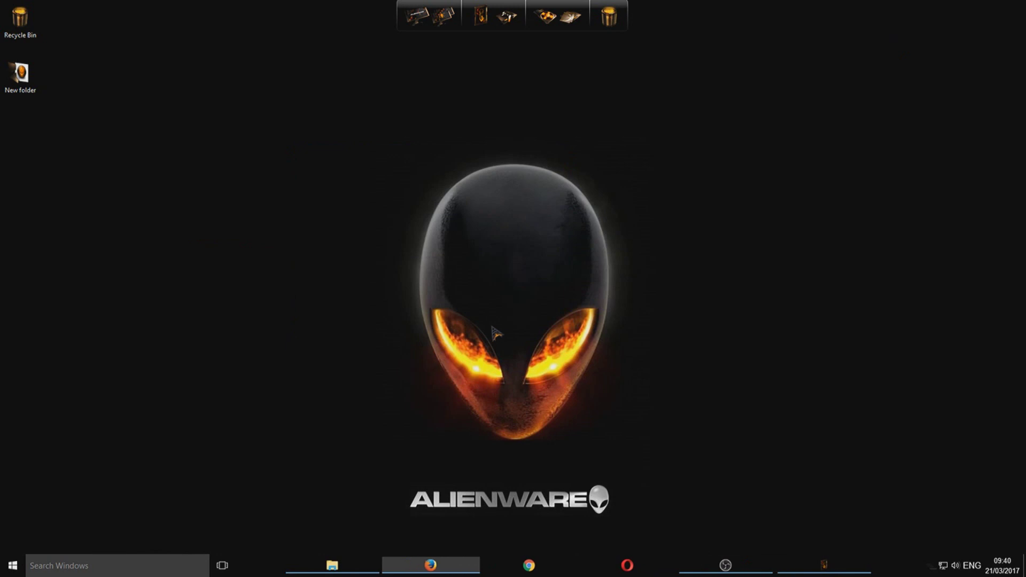
Step: Close Firefox's thank-you tab and switch to the Alienware Breed Orange download tab
click(431, 565)
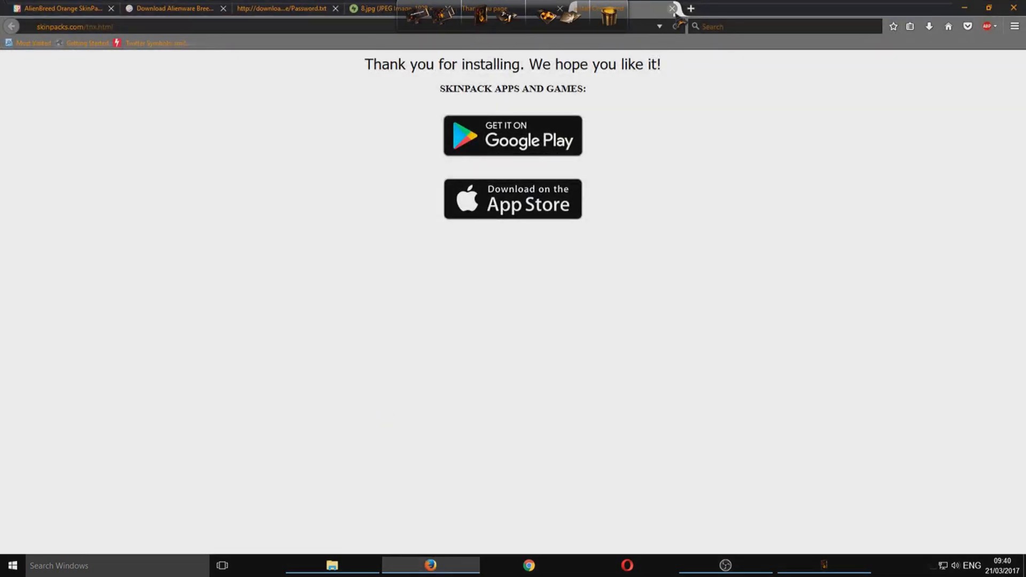
click(675, 9)
click(282, 10)
click(203, 10)
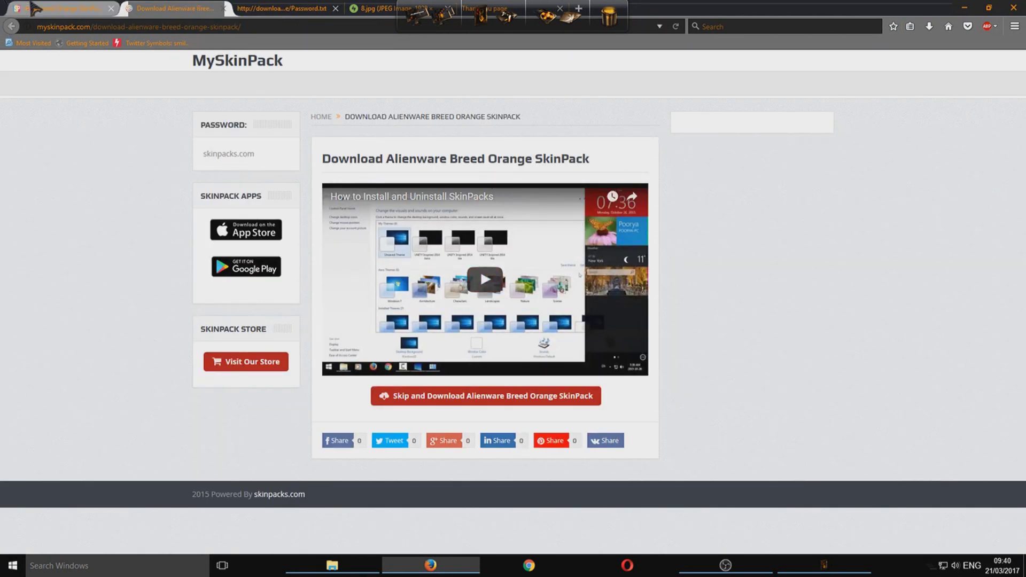
Step: Scroll the skinpacks.com AlienBreed Orange page to the note recommending the uxtheme patcher
click(67, 10)
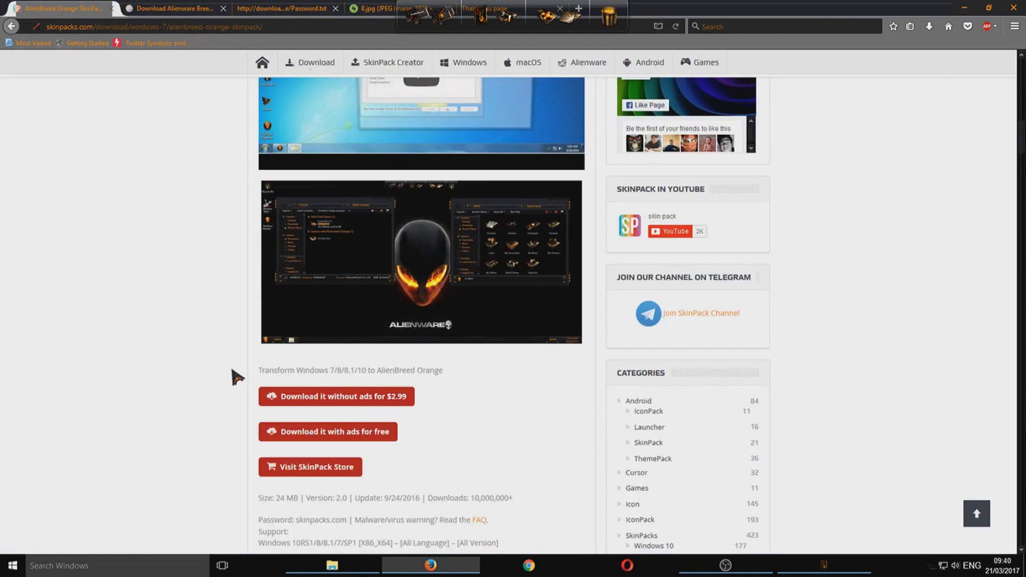
scroll(232, 364, down, 5)
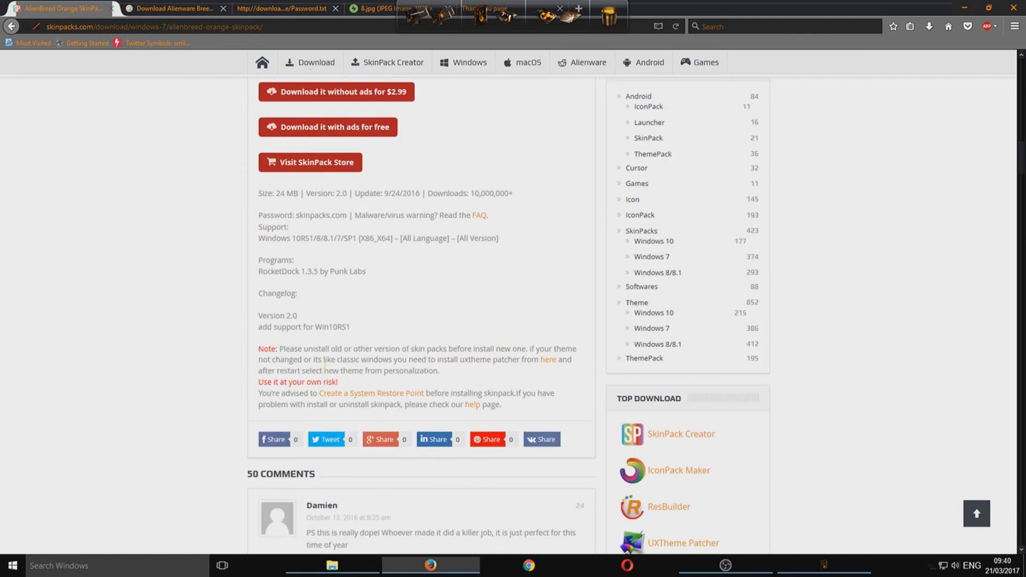
drag(362, 359, 493, 359)
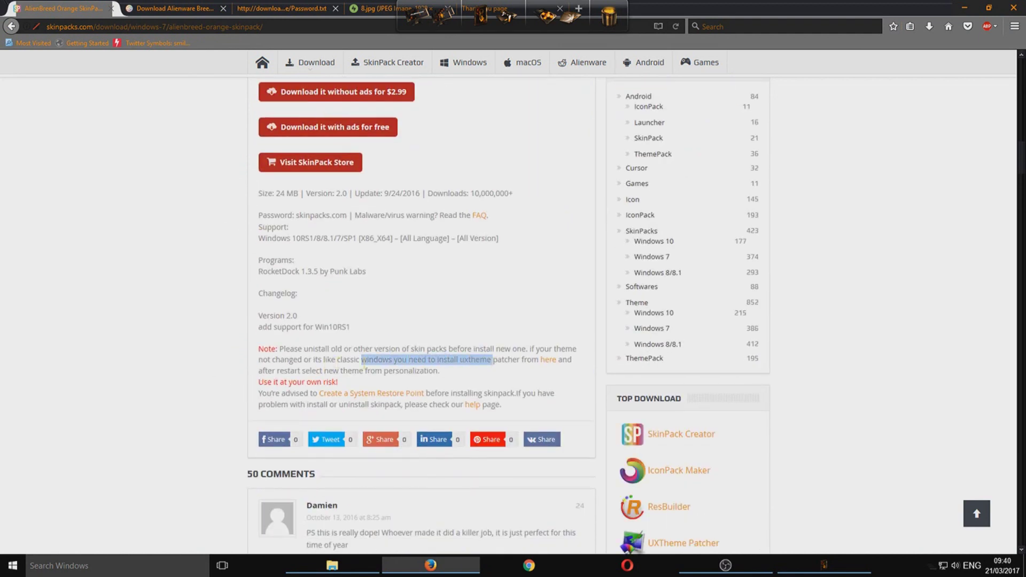
click(319, 358)
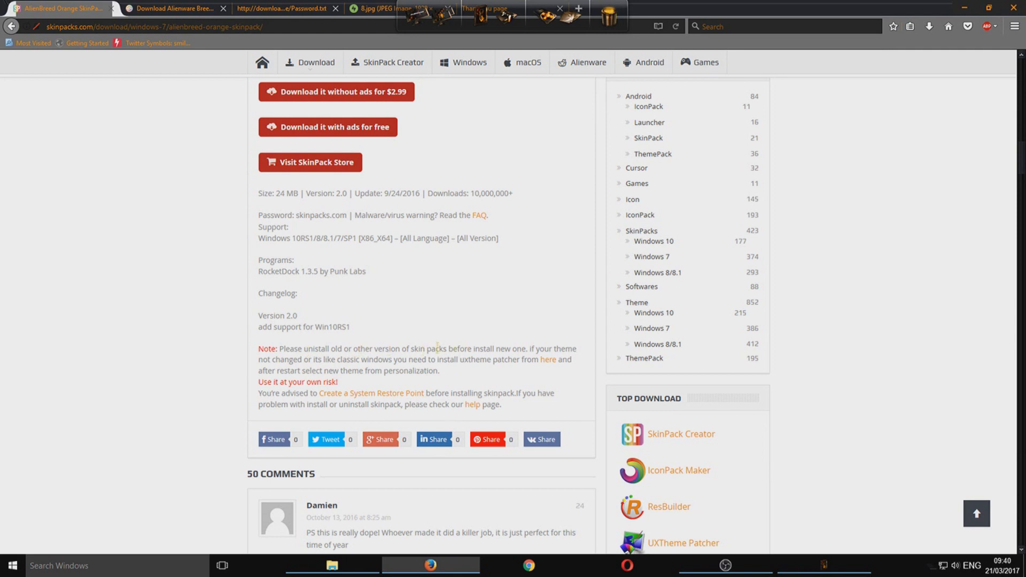
Step: Download UltraUXThemePatcher 3.1.11 from syssel.net and run it from the Downloads list
click(548, 360)
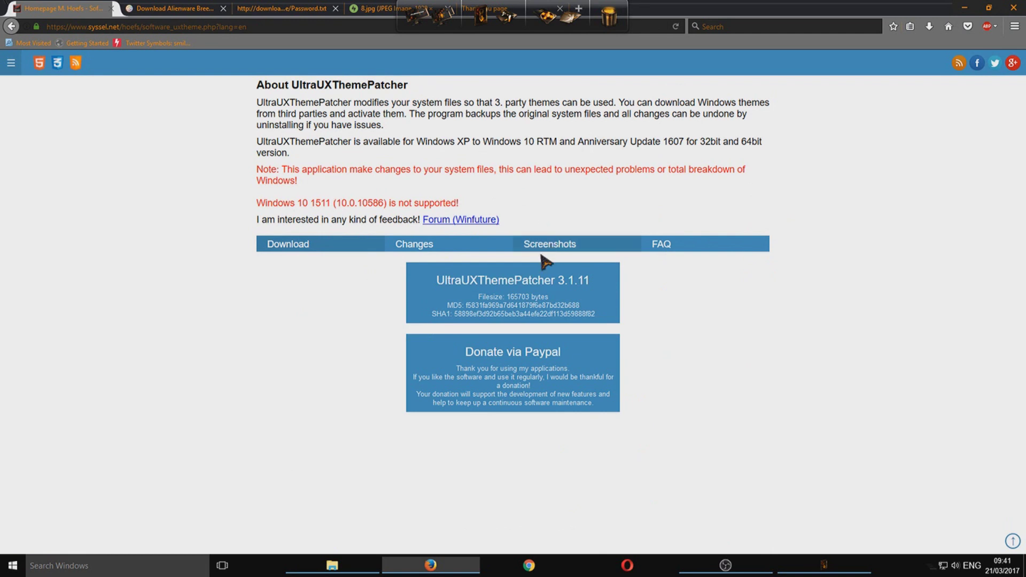
click(539, 287)
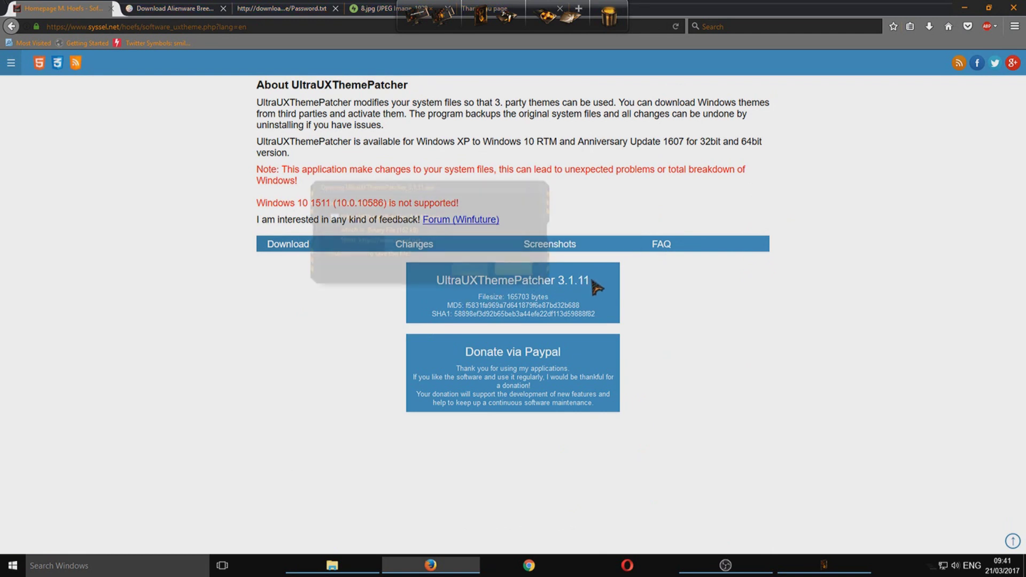
click(467, 270)
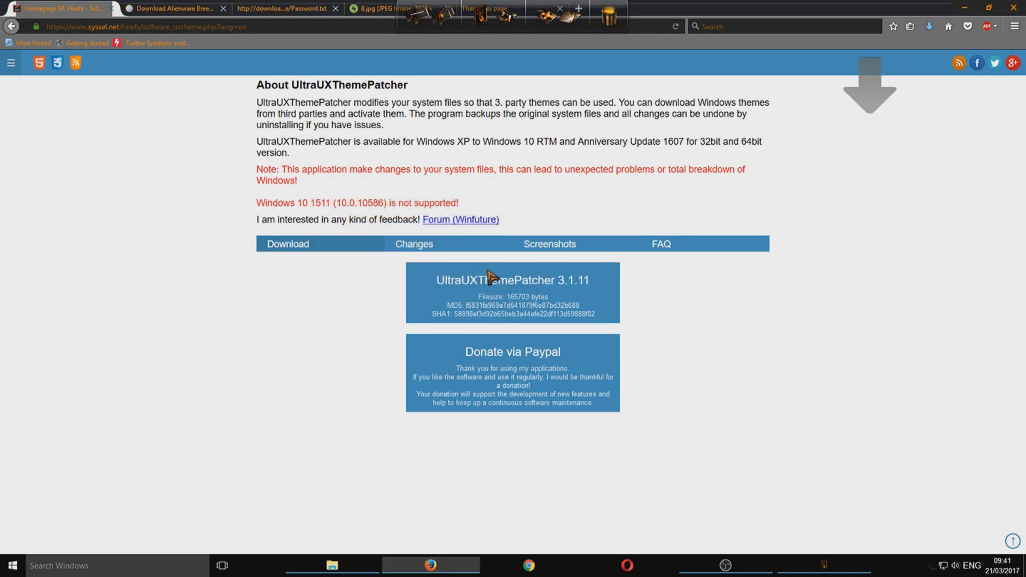
click(929, 27)
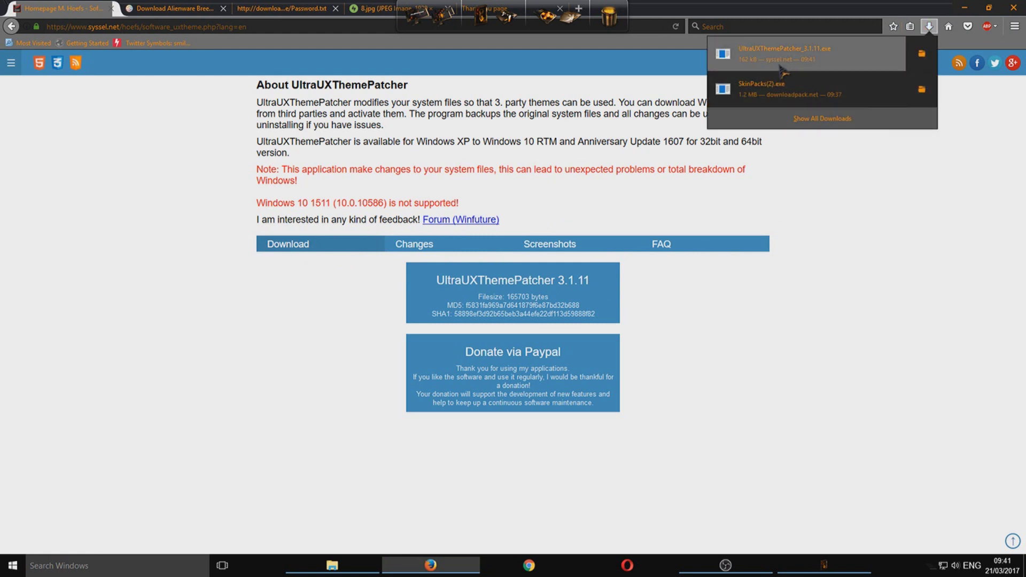
click(791, 51)
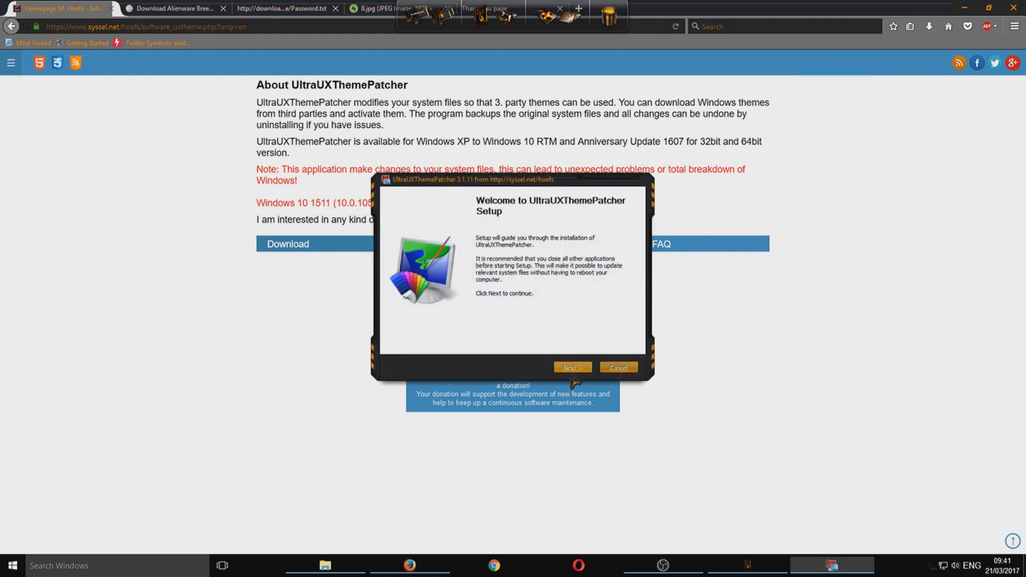
Step: Accept the UltraUXThemePatcher licence, patch the theme files and skip the donation page
click(572, 367)
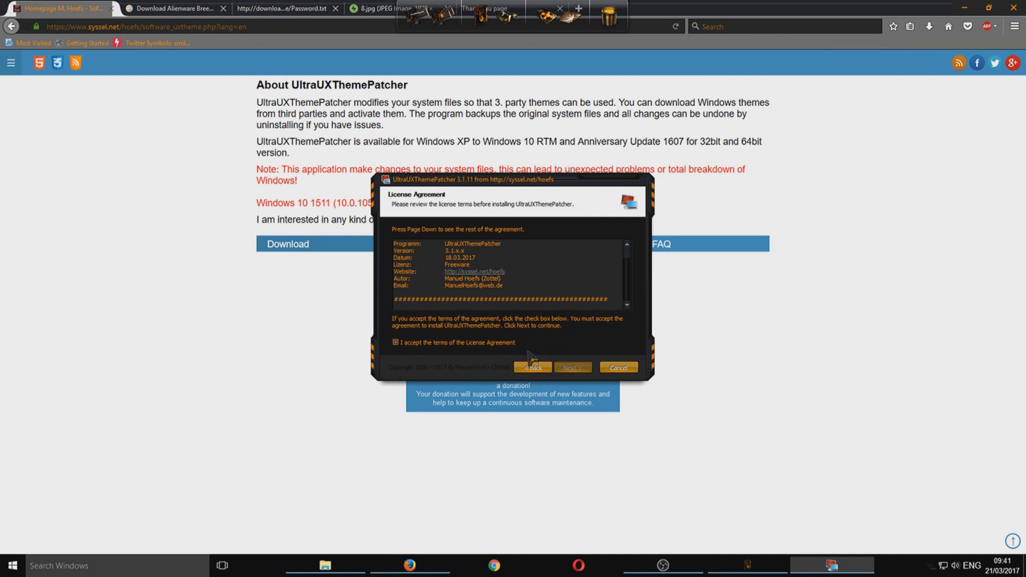
click(574, 368)
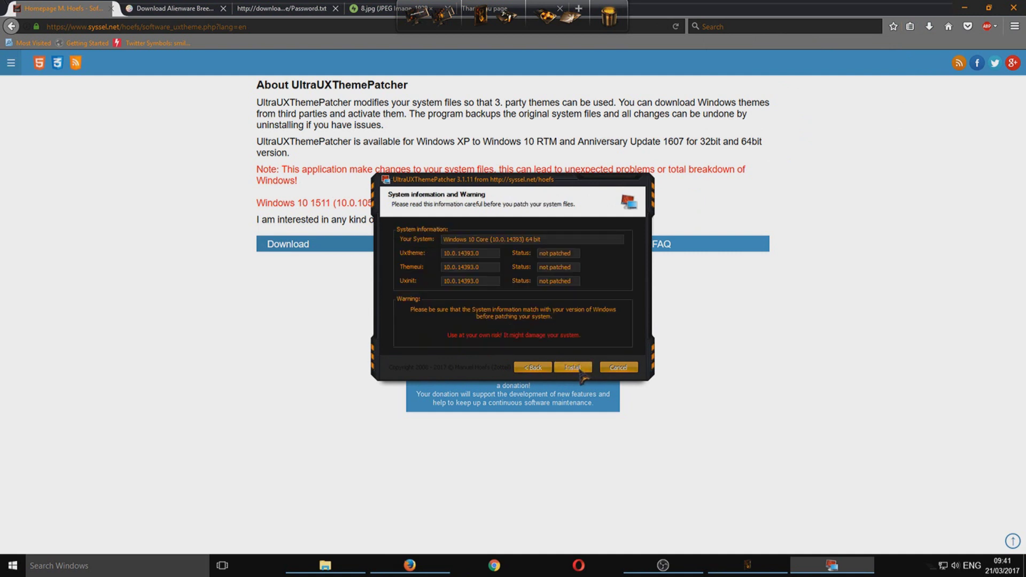
click(581, 369)
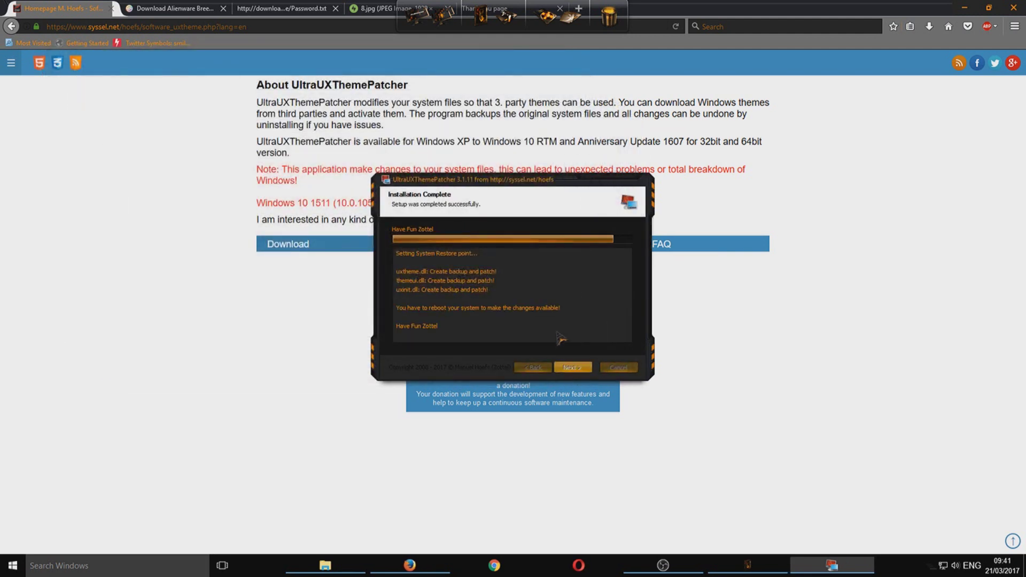
click(581, 367)
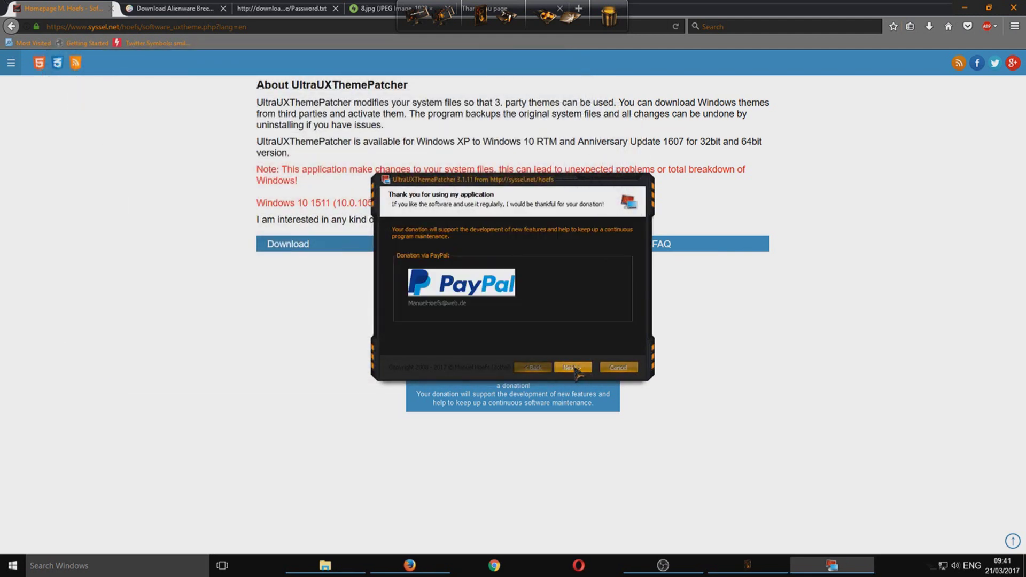
click(571, 368)
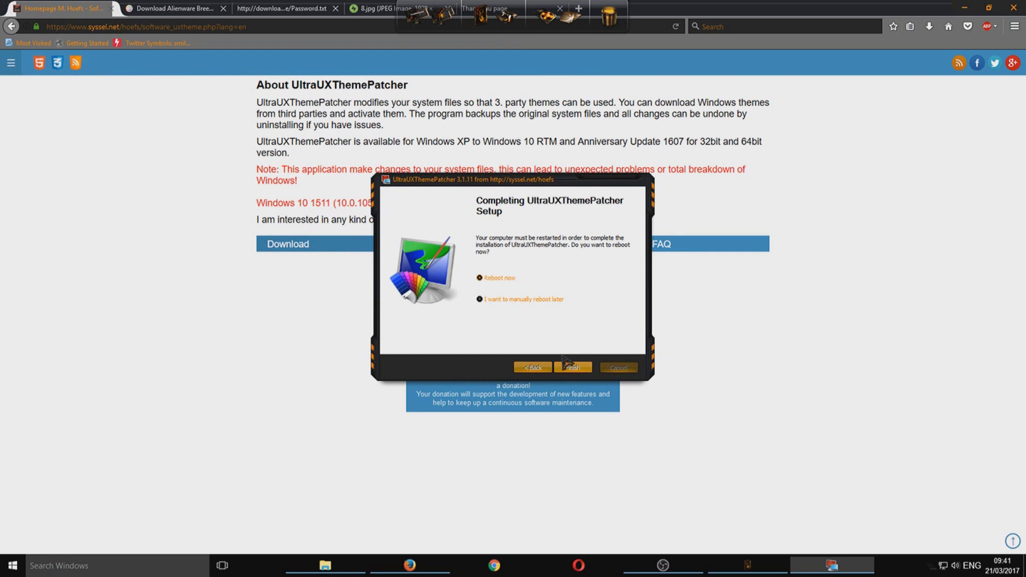